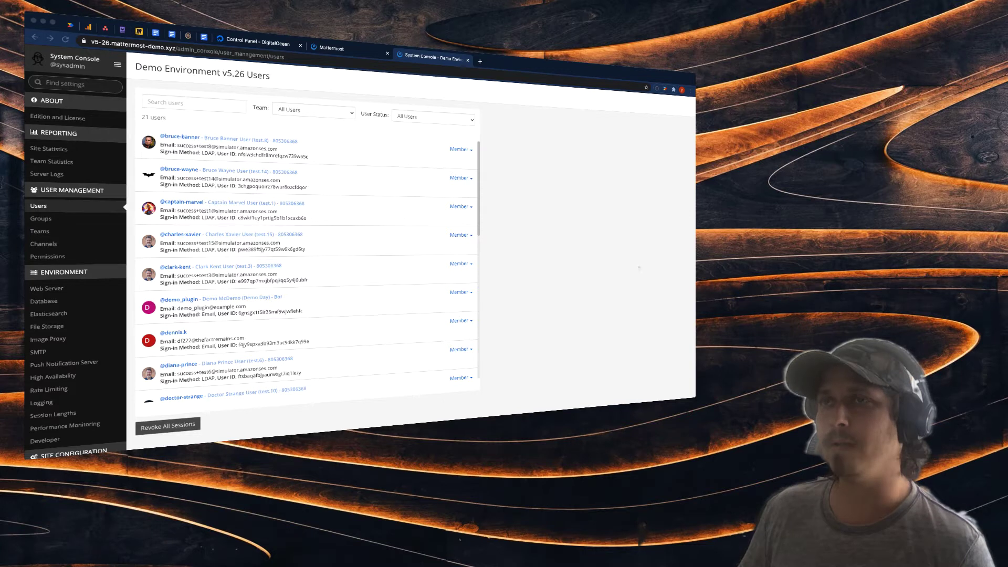
# Leave the System Console and switch to the Earth team's Town Square.
pyautogui.scroll(-5, 75, 262)
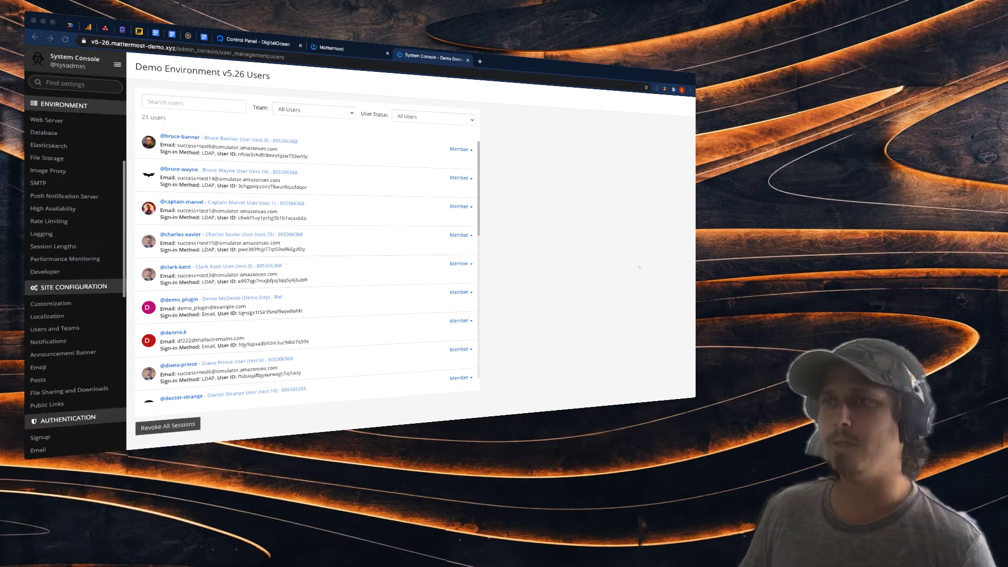
pyautogui.scroll(-8, 75, 262)
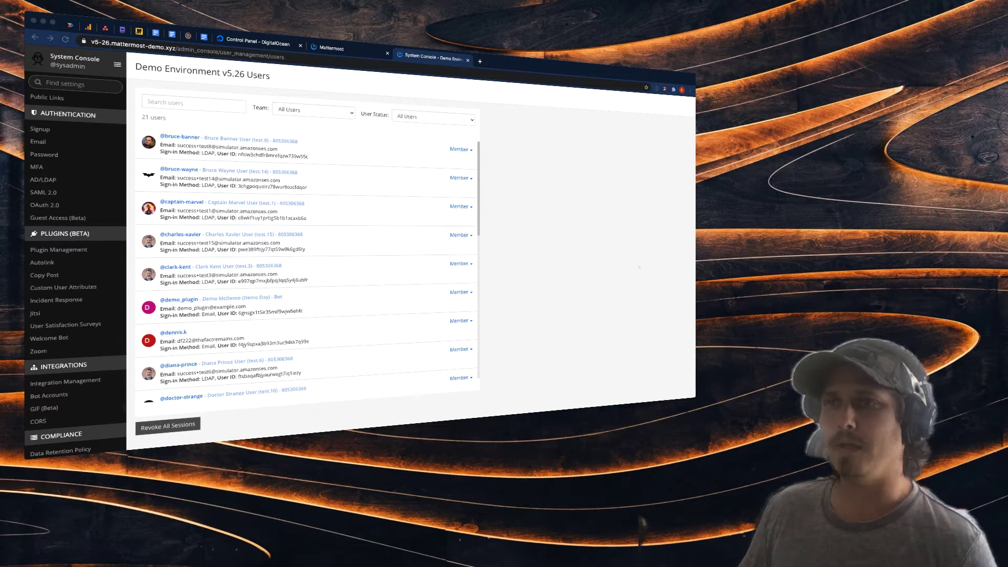
pyautogui.scroll(10, 75, 262)
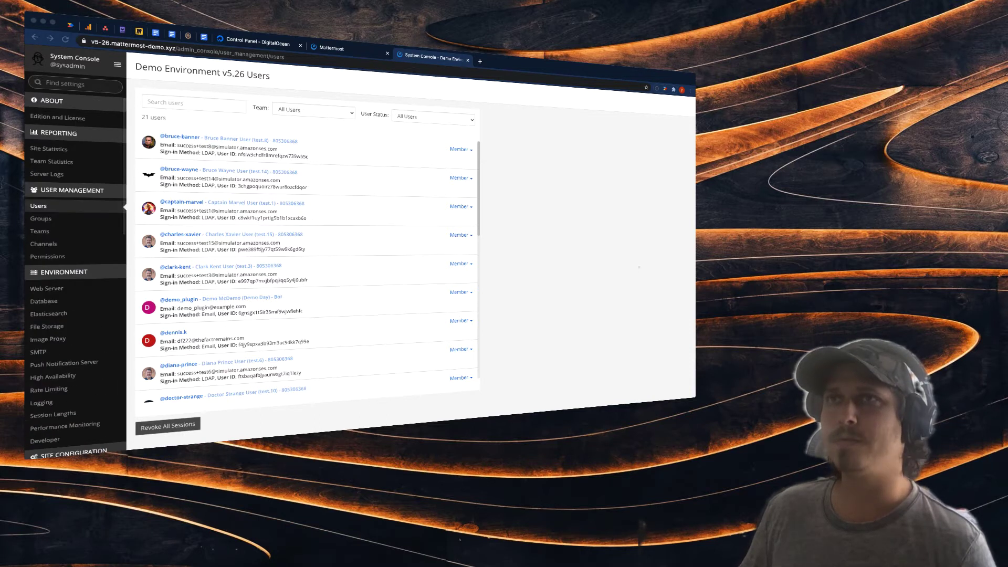
pyautogui.click(117, 64)
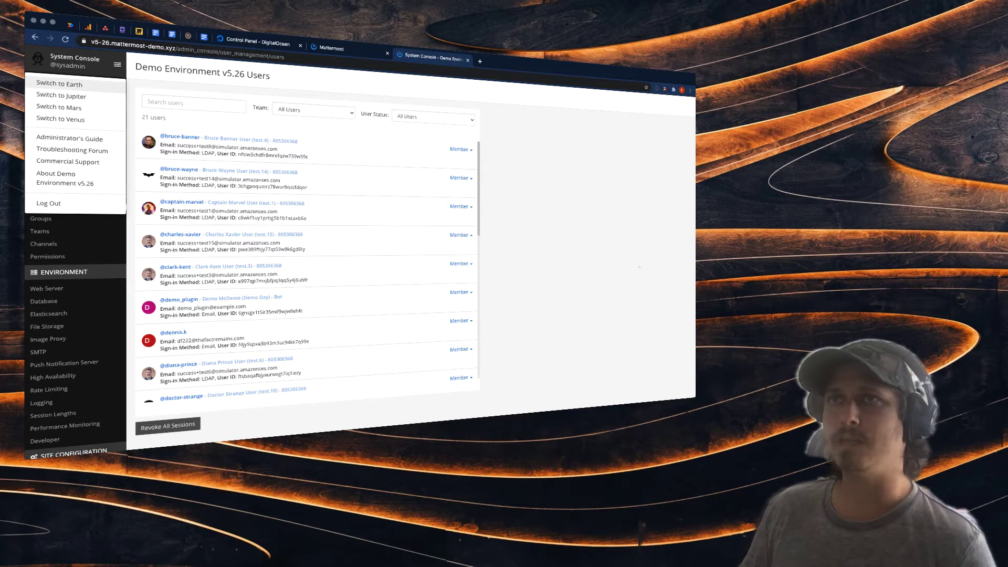
pyautogui.click(59, 84)
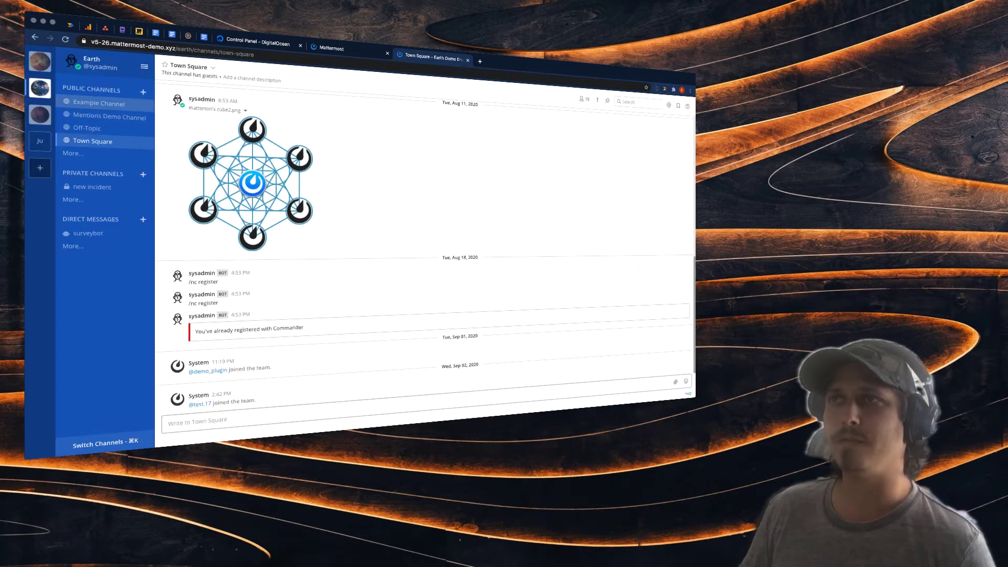
# Open the Earth team's Example Channel to review its messages and images.
pyautogui.click(98, 103)
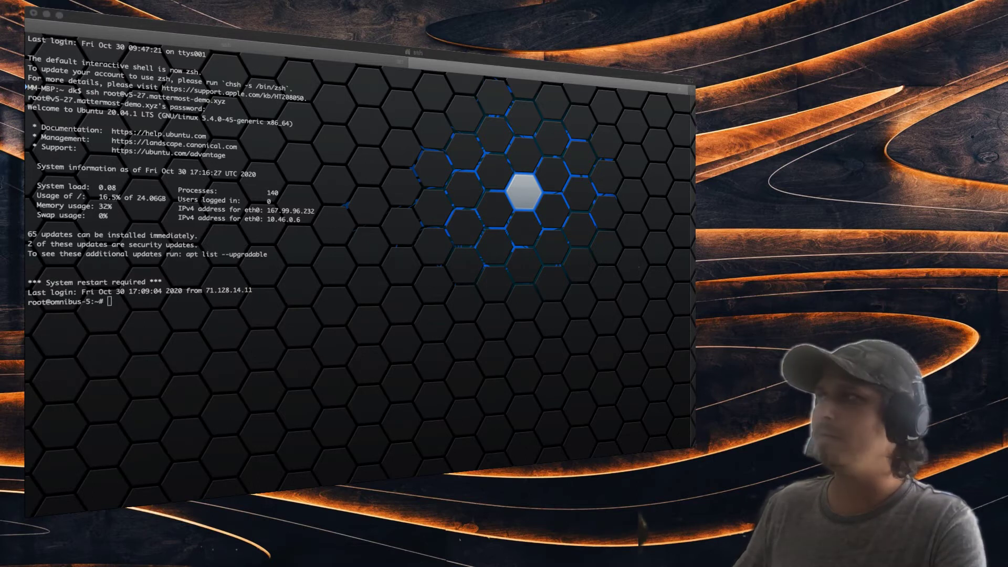
# Back up the old server with mmomni backup to /tmp/Oct30-2020.tgz.
pyautogui.press('super+Tab')
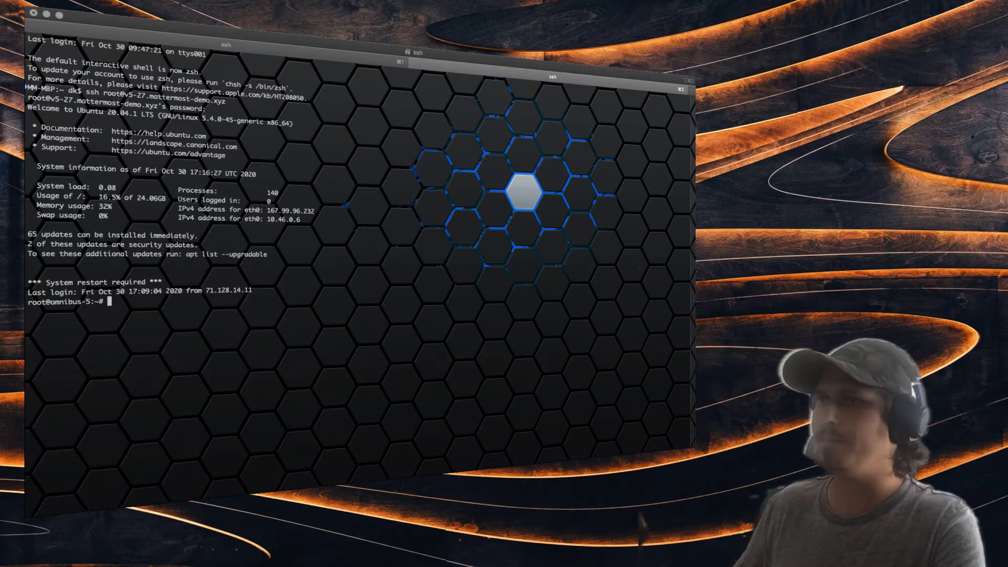
pyautogui.write('mmomni backup -o /tmp/Oct30-2020.tgz')
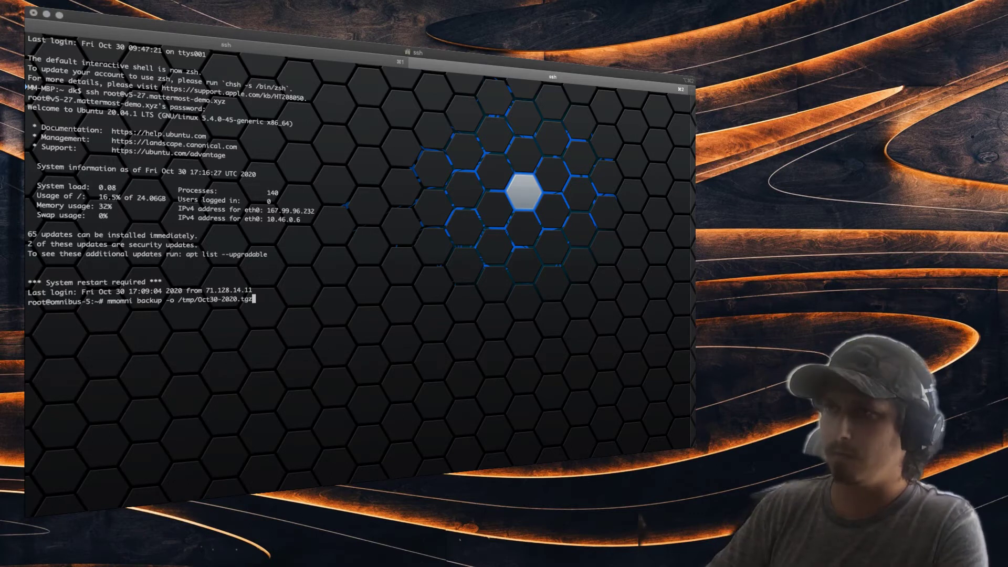
pyautogui.press('Return')
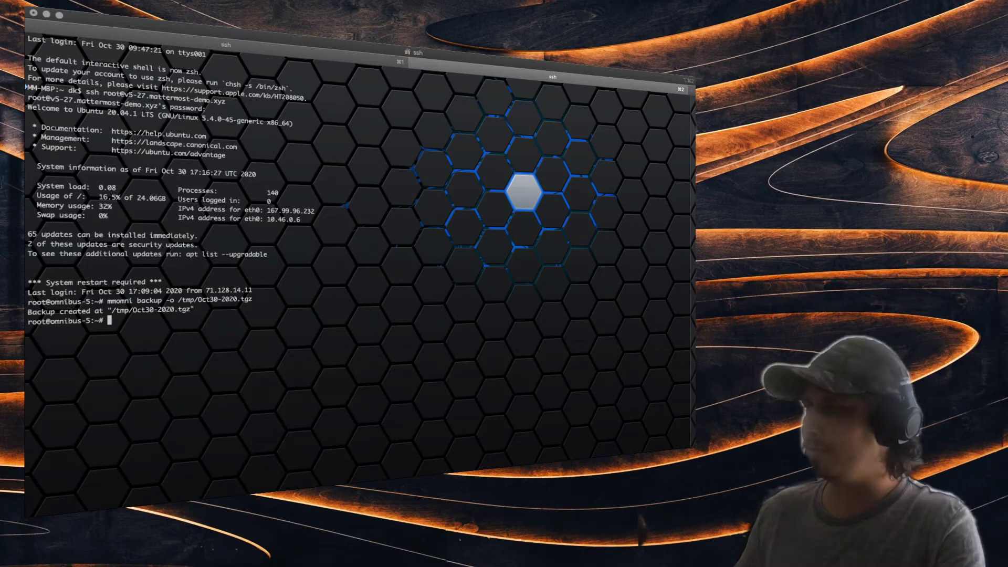
pyautogui.press('super+Tab')
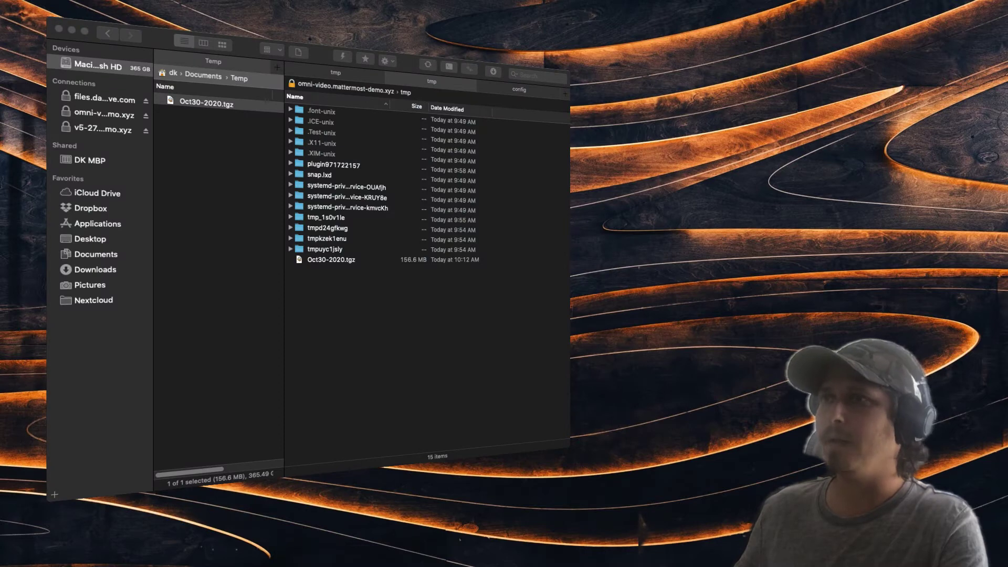
# Copy Oct30-2020.tgz from the local Temp folder to the omni-video server's tmp folder.
pyautogui.click(331, 259)
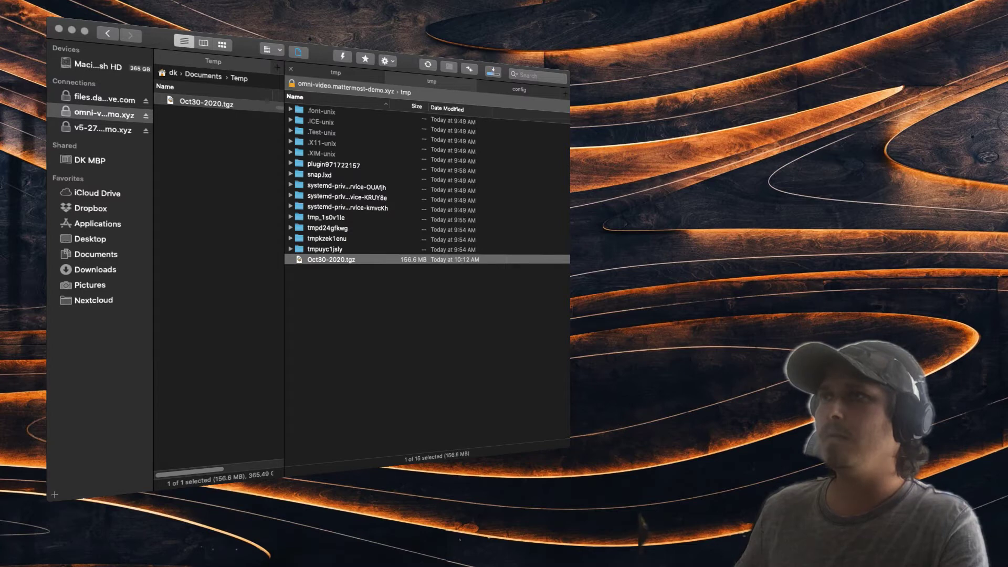
pyautogui.click(103, 129)
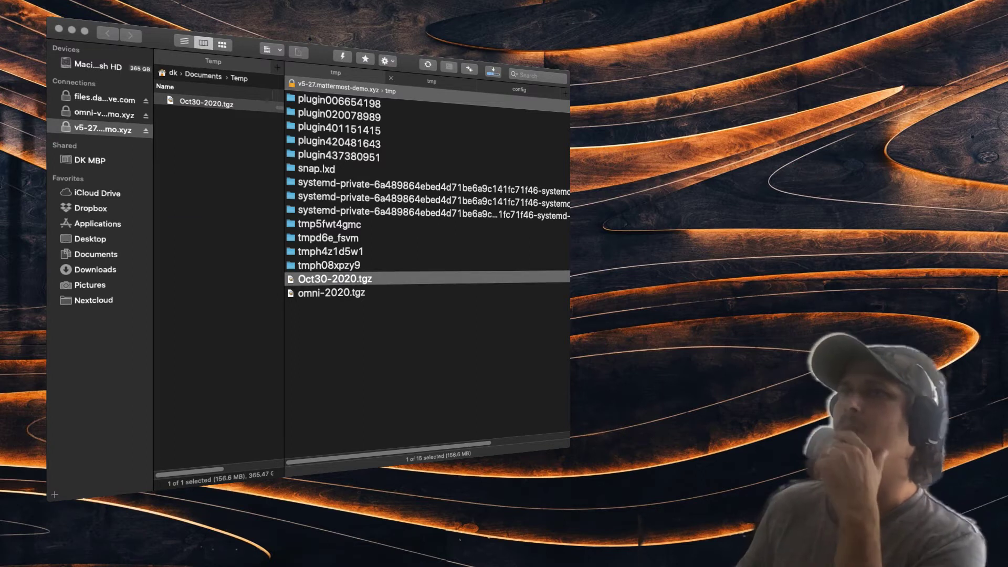
pyautogui.click(104, 113)
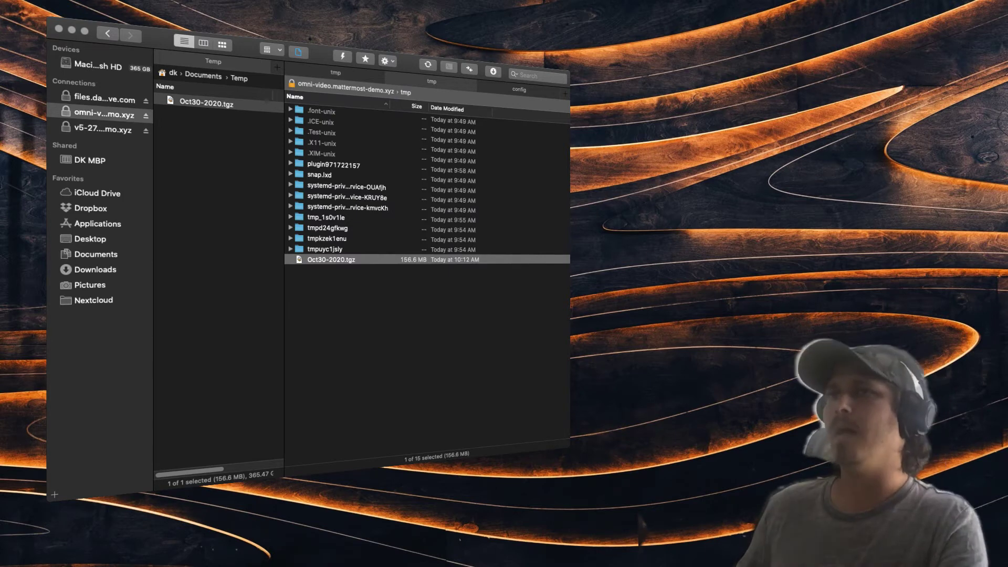
pyautogui.press('Tab')
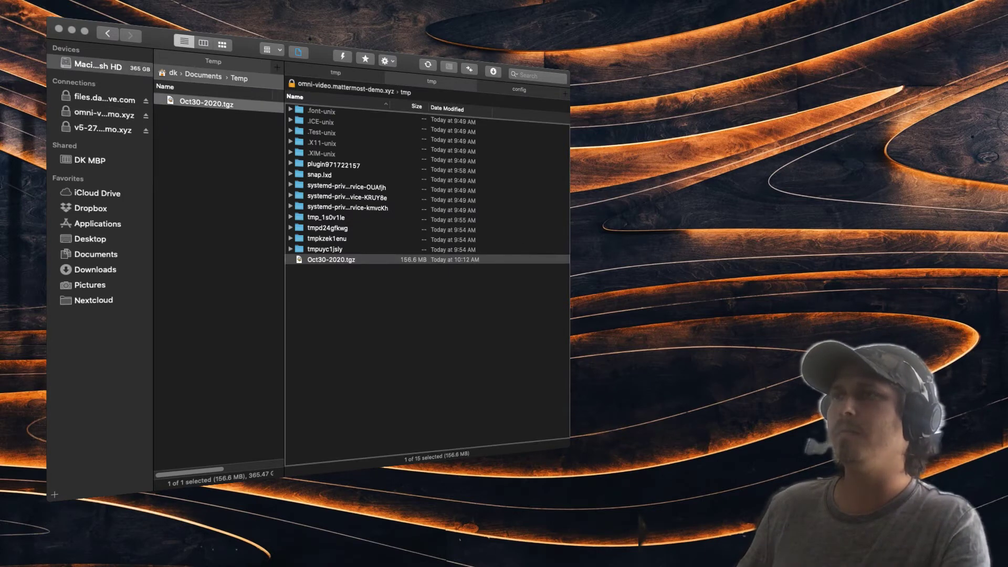
pyautogui.press('F5')
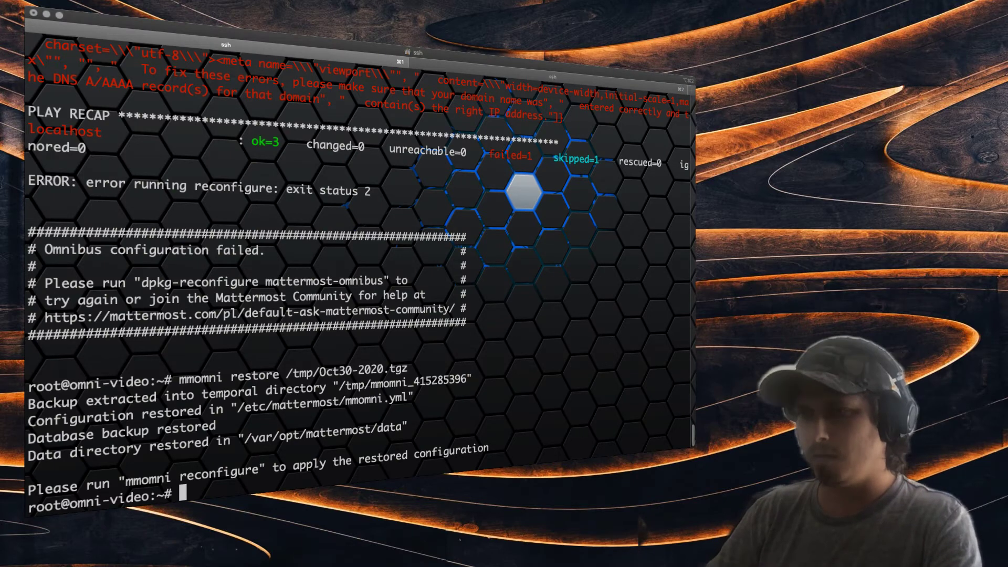
# Rerun the mmomni restore of Oct30-2020.tgz on the omni-video server.
pyautogui.press('Up')
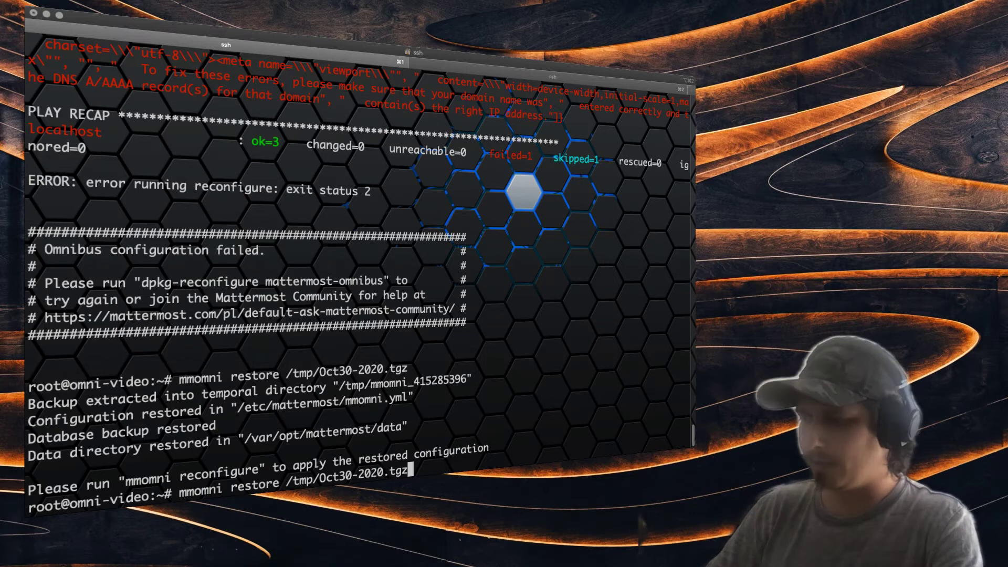
pyautogui.press('Return')
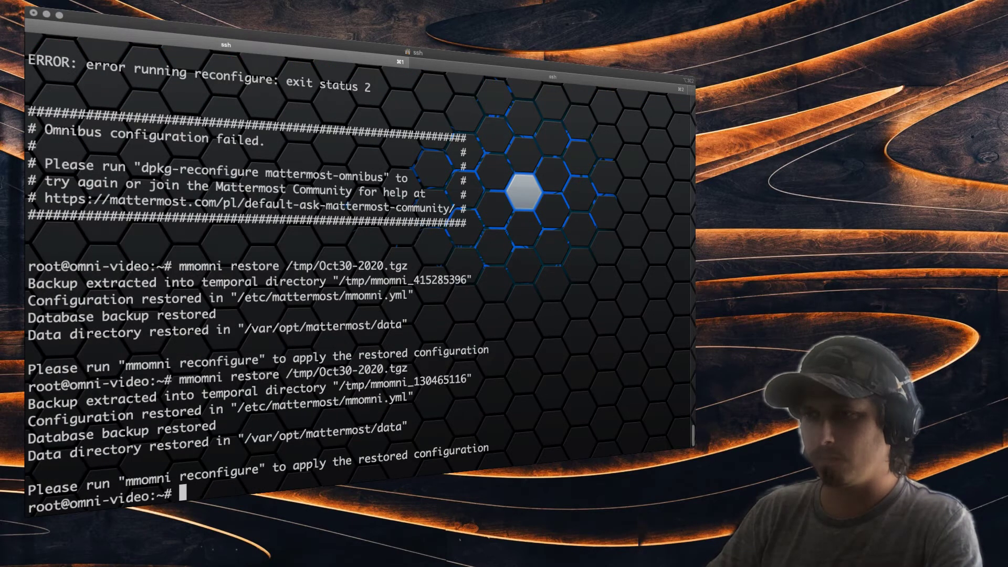
pyautogui.press('Up')
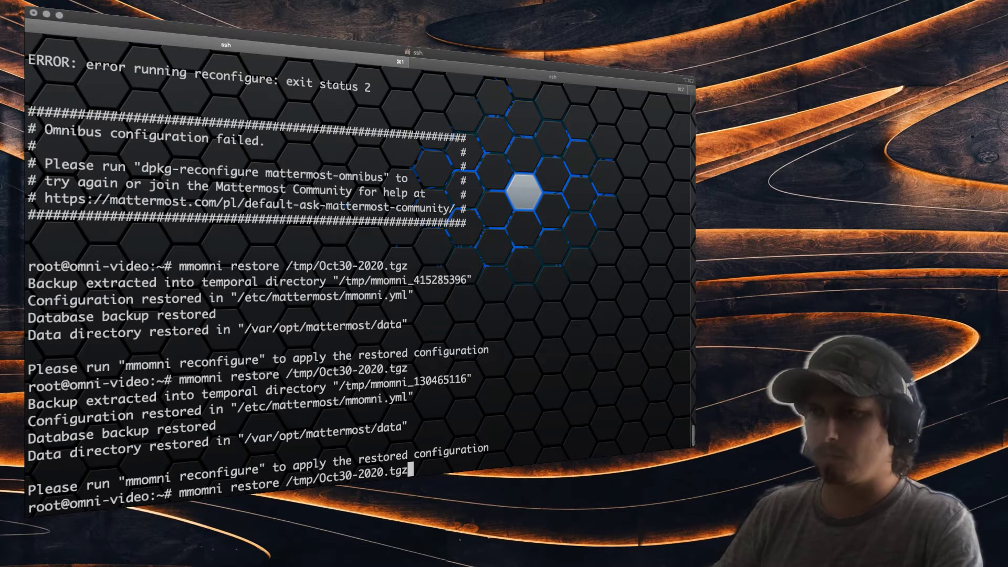
pyautogui.press('Down')
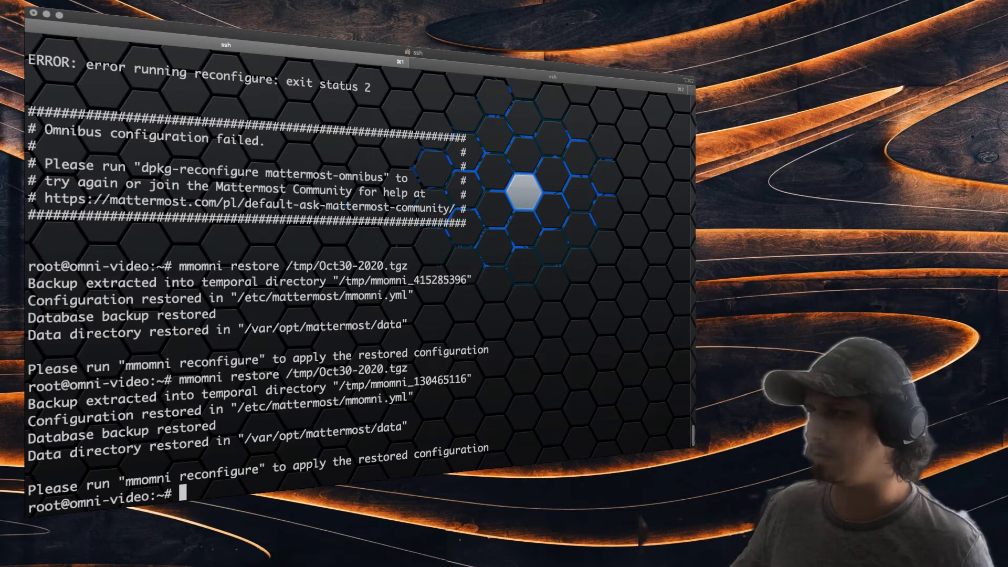
# Run sudo dpkg-reconfigure mattermost-omnibus on the new server.
pyautogui.press('super+Tab')
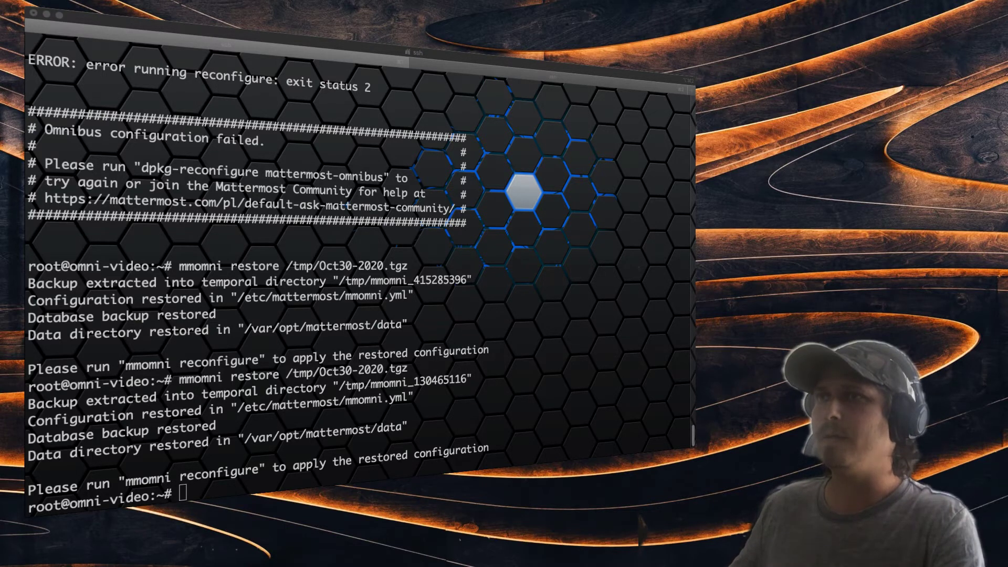
pyautogui.press('super+Tab')
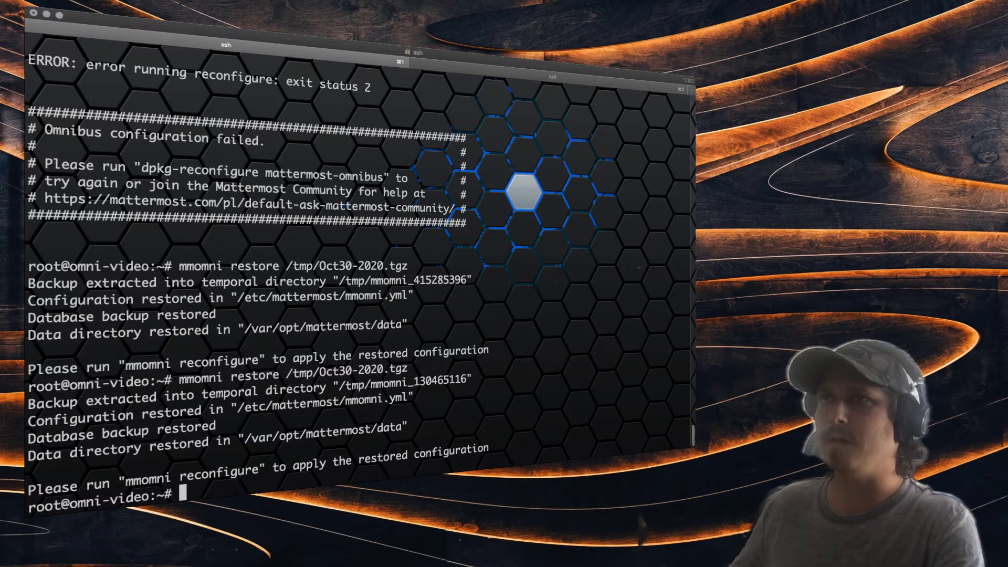
pyautogui.write('sudo dpkg-reconfigure mattermost-omnibus')
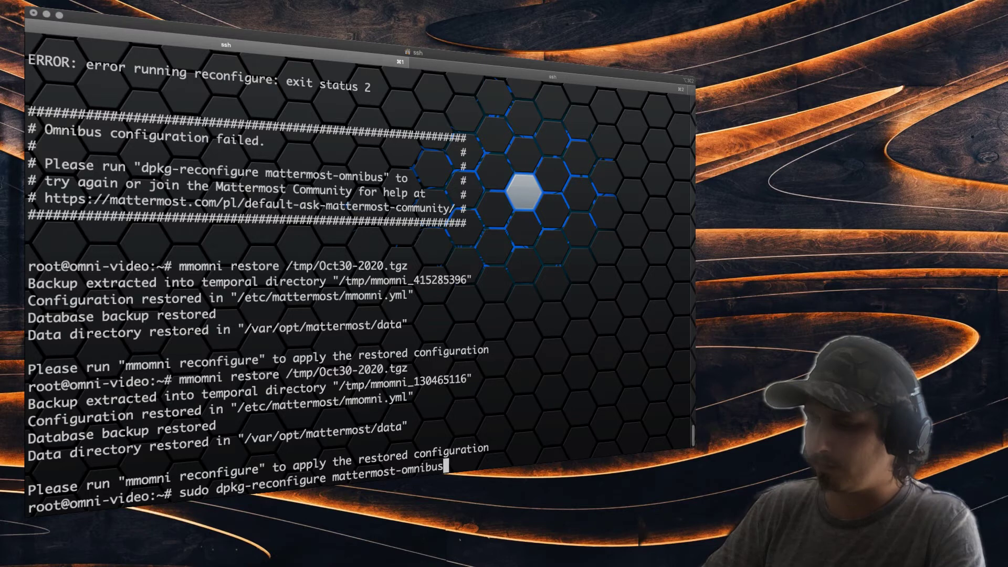
pyautogui.press('Return')
# Change the domain from v5-27.mattermost-demo.xyz to omni-video.mattermost-demo.xyz and finish installing.
pyautogui.press('Left')
pyautogui.press('Left')
pyautogui.press('Left')
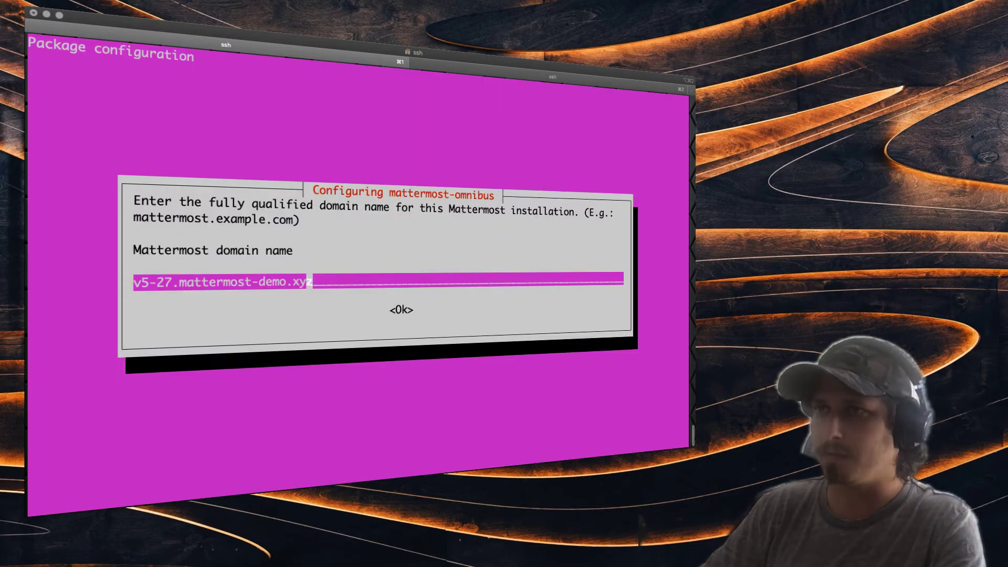
pyautogui.press('BackSpace')
pyautogui.press('BackSpace')
pyautogui.press('BackSpace')
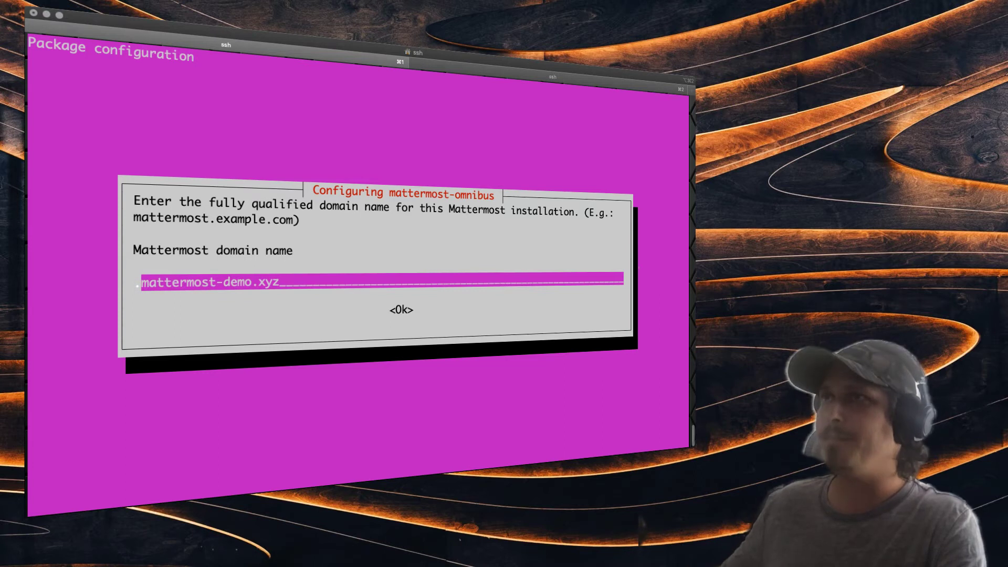
pyautogui.press('Left')
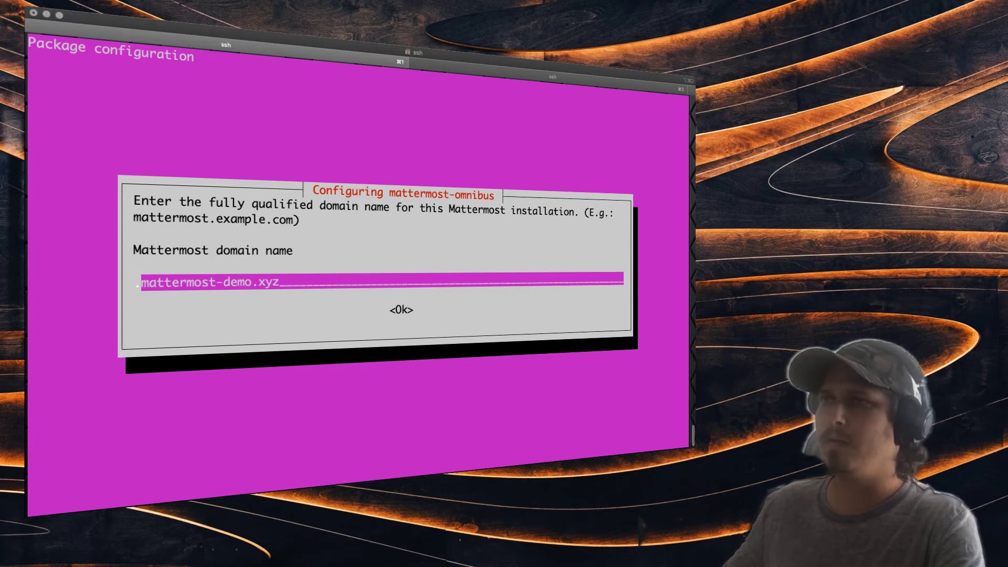
pyautogui.tripleClick(367, 282)
pyautogui.press('Left')
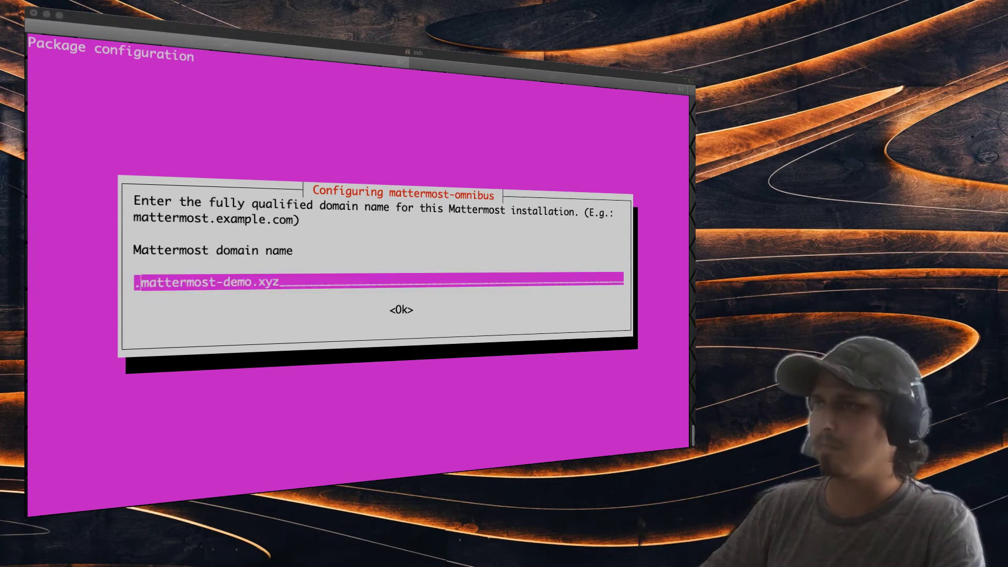
pyautogui.write('omni-')
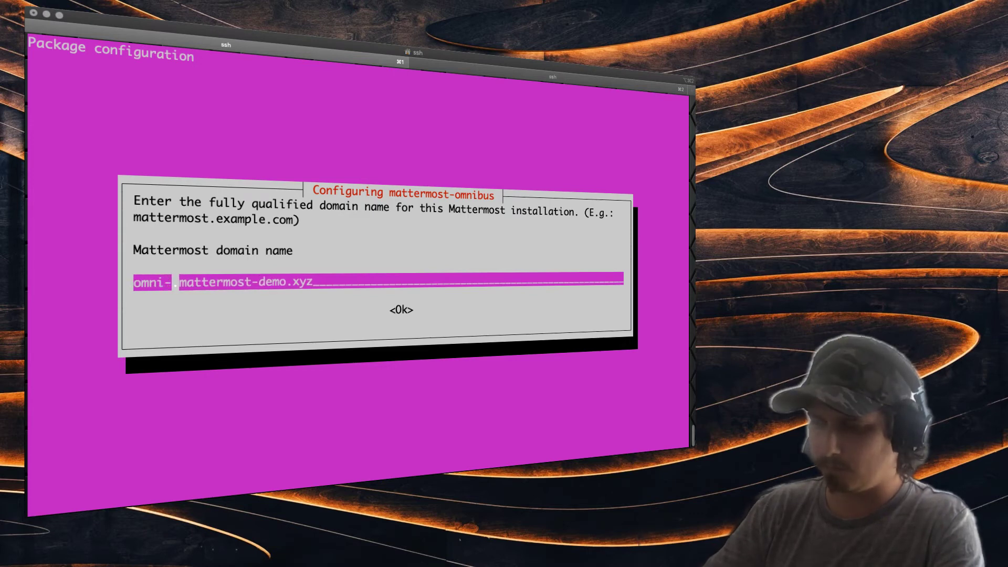
pyautogui.write('video')
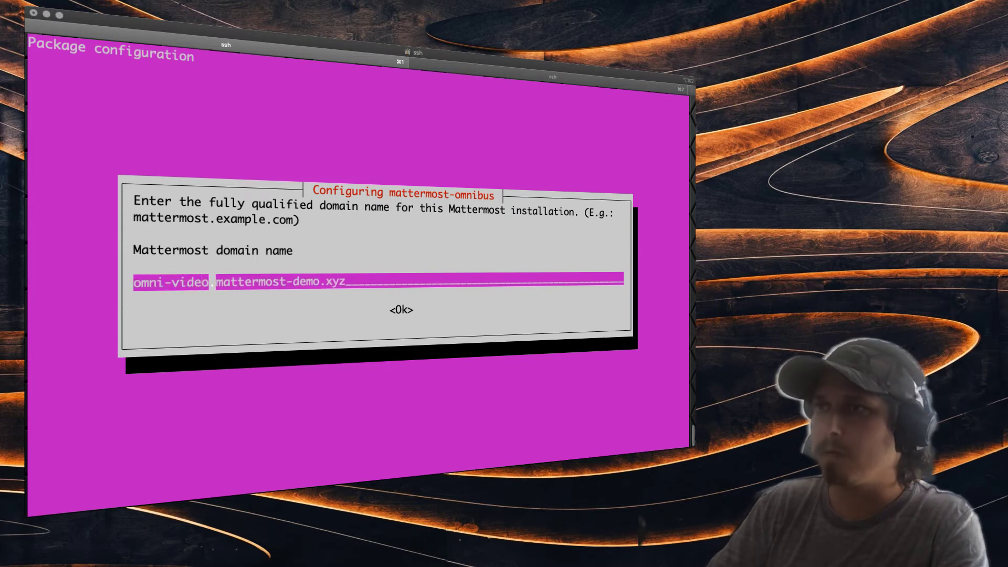
pyautogui.press('Return')
pyautogui.press('Return')
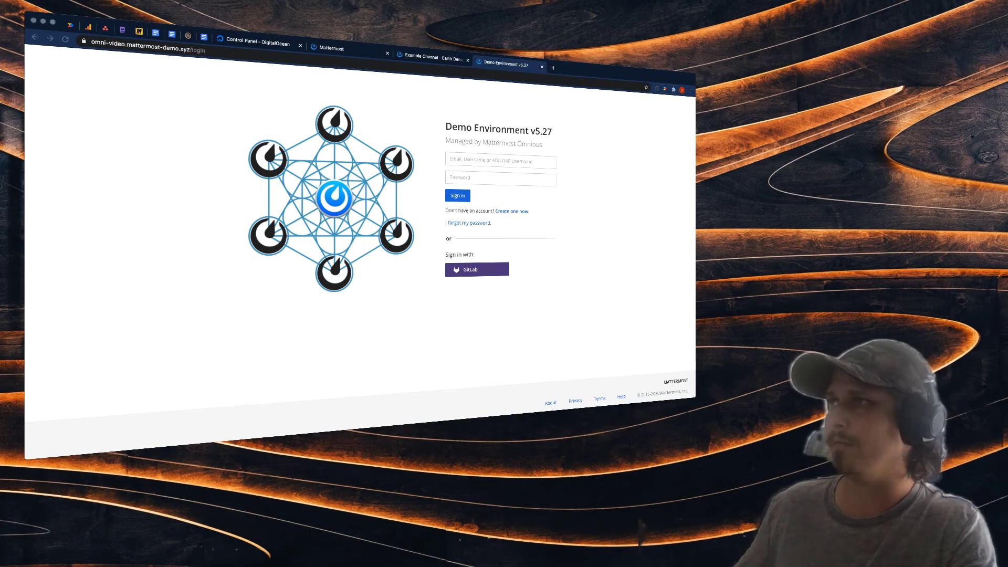
# Sign in to omni-video.mattermost-demo.xyz with the system admin's username and password.
pyautogui.click(499, 161)
pyautogui.write('sysadmin')
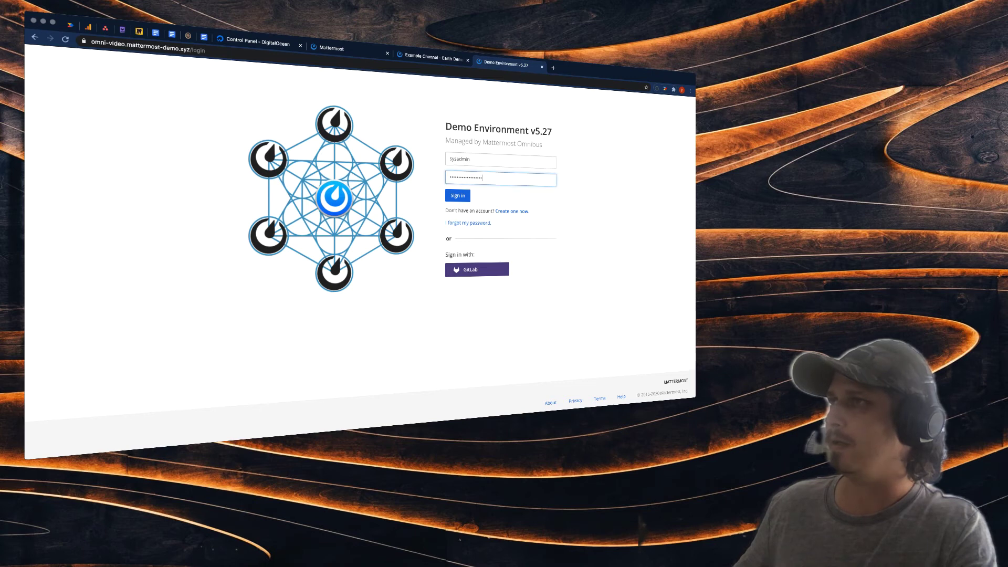
pyautogui.press('Return')
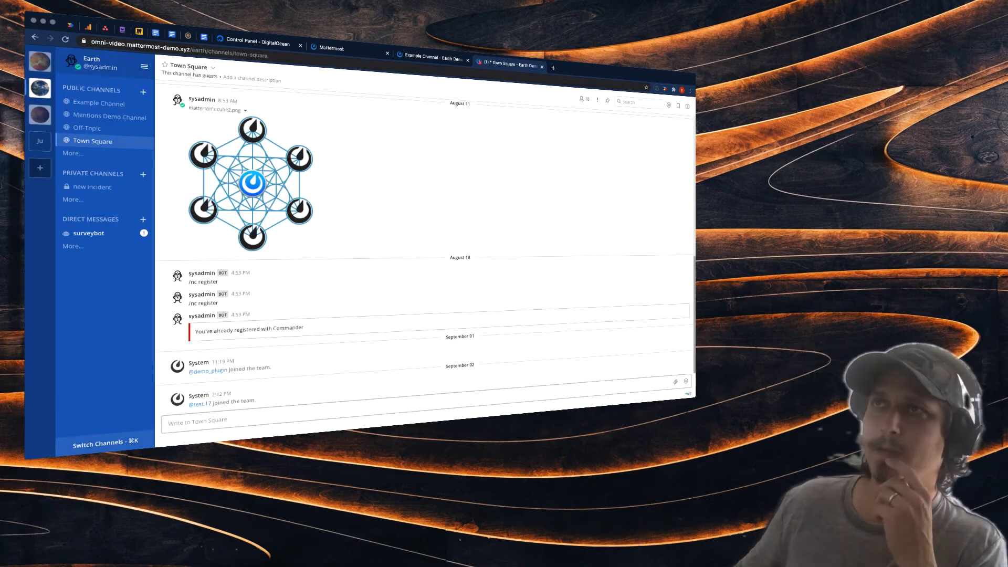
# Compare the old and new server tabs and check the new server's web address.
pyautogui.hotkey('ctrl', 'shift', 'Tab')
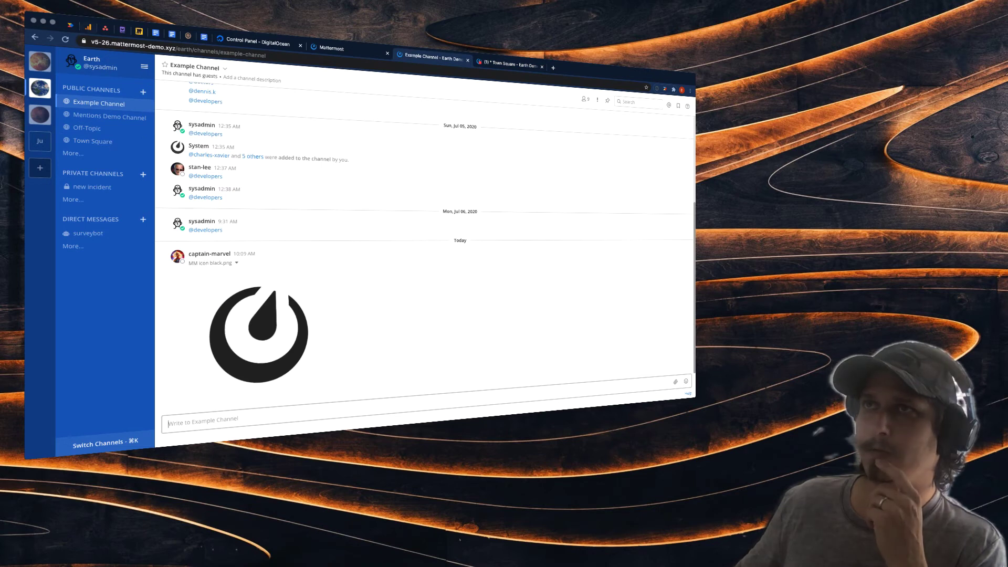
pyautogui.hotkey('ctrl', 'Tab')
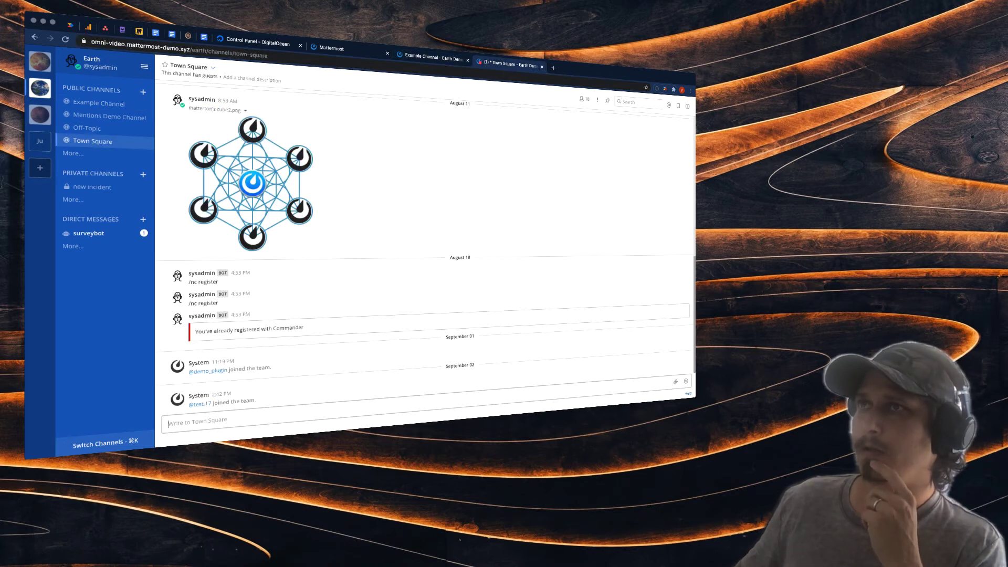
pyautogui.press('super+l')
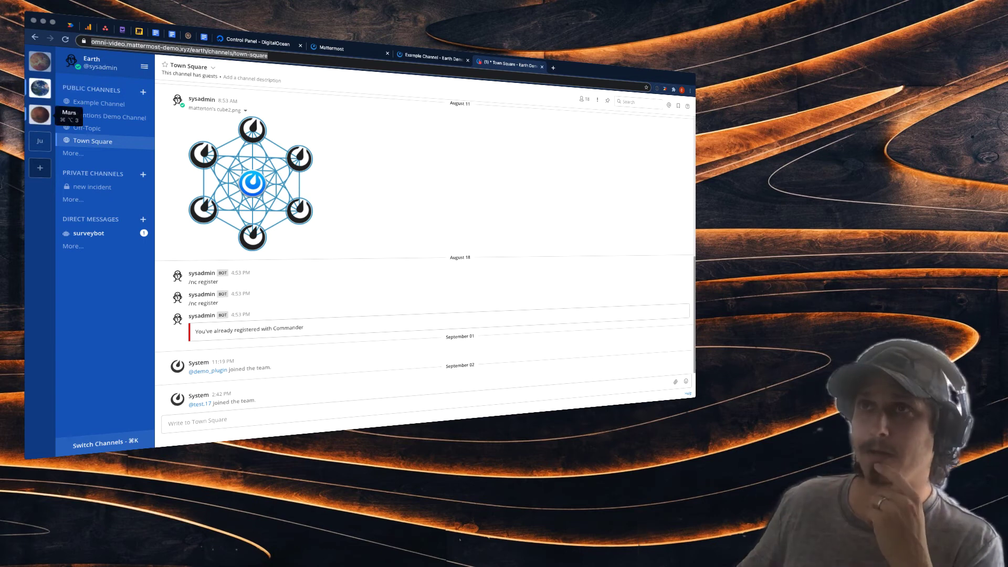
# Open Example Channel, then Mentions Demo Channel, on the restored server.
pyautogui.click(144, 67)
pyautogui.click(143, 66)
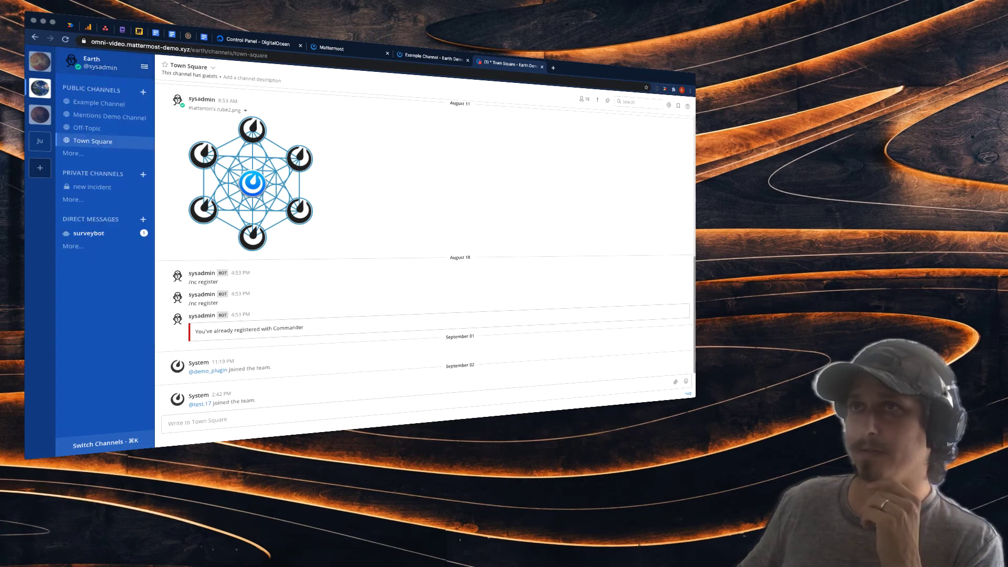
pyautogui.click(99, 103)
pyautogui.click(109, 117)
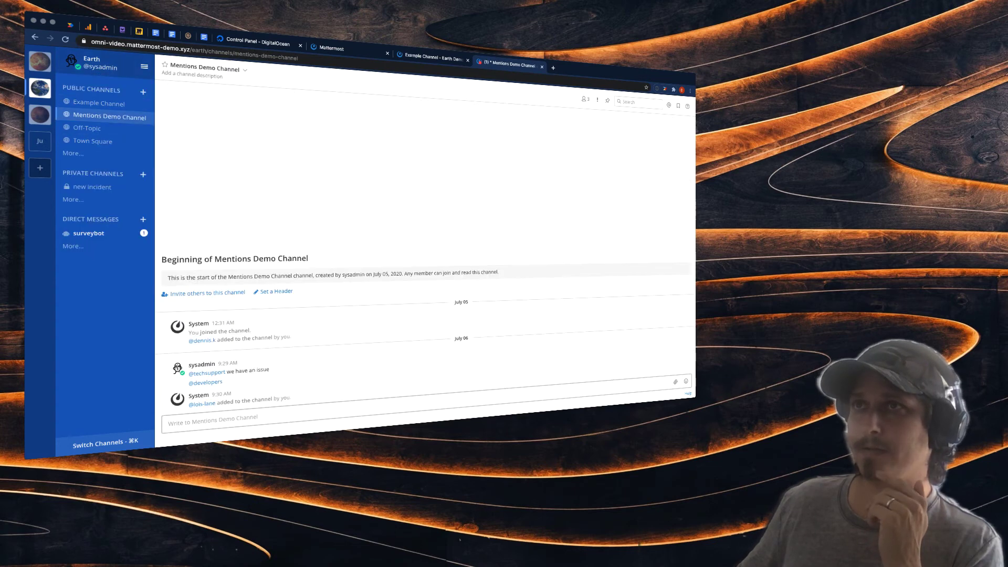
pyautogui.click(144, 67)
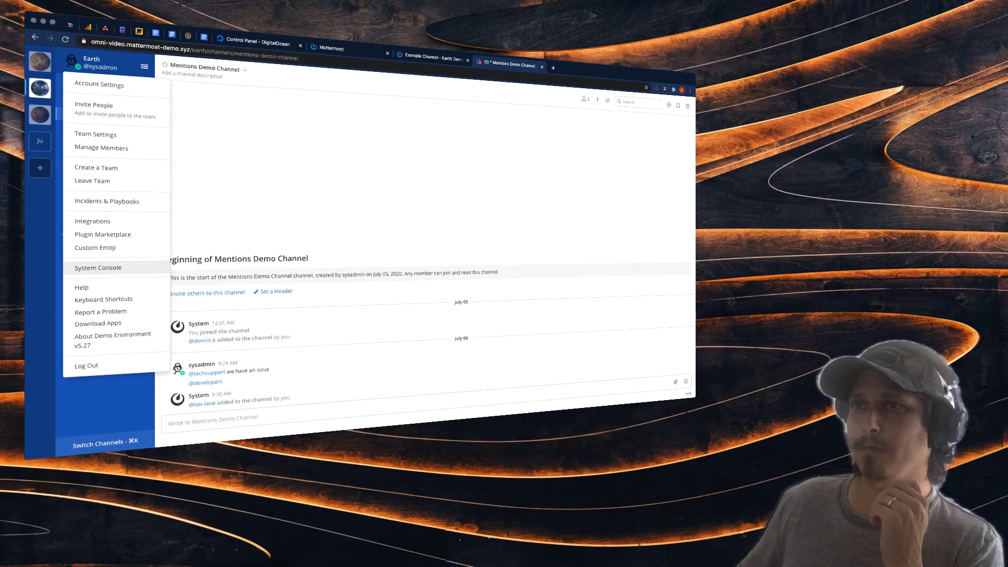
# Open the System Console's Users list and confirm all 21 users carried over.
pyautogui.click(92, 268)
pyautogui.click(38, 206)
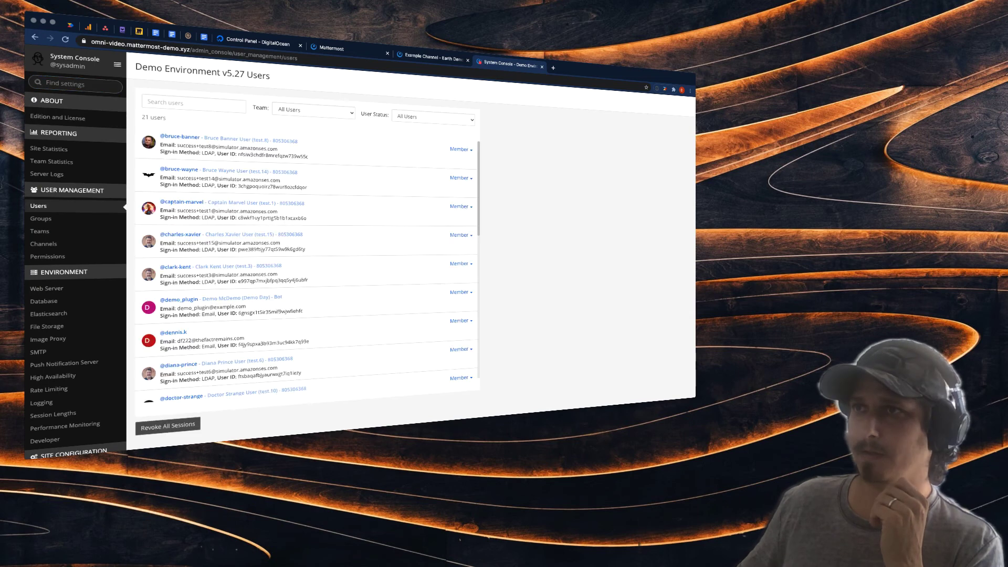
pyautogui.scroll(-5, 305, 263)
pyautogui.scroll(-1, 58, 363)
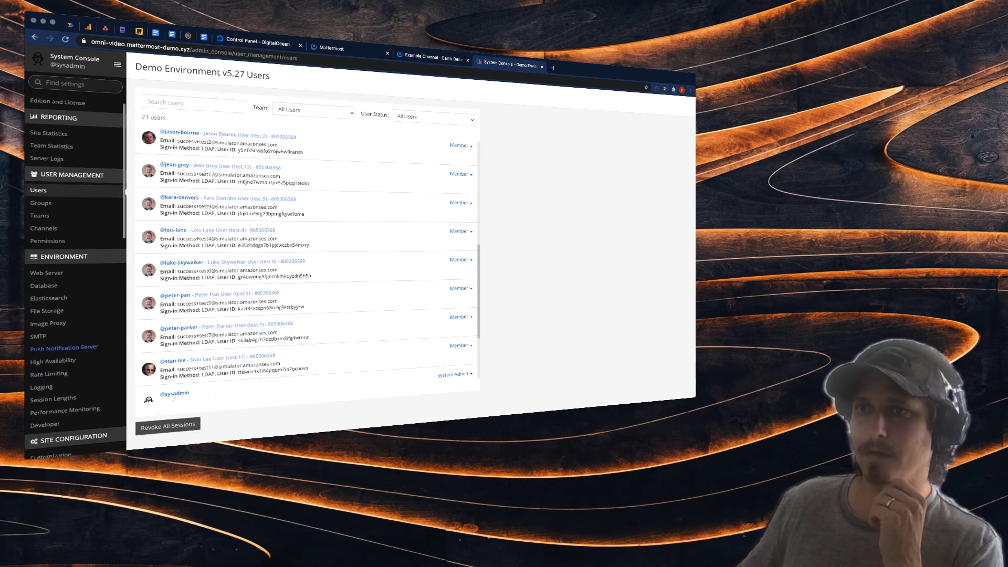
# Check Push Notification, SMTP, Session Lengths, AD/LDAP and Plugin Management settings, including Autolink 1.2.0.
pyautogui.click(63, 348)
pyautogui.click(38, 336)
pyautogui.scroll(-3, 73, 273)
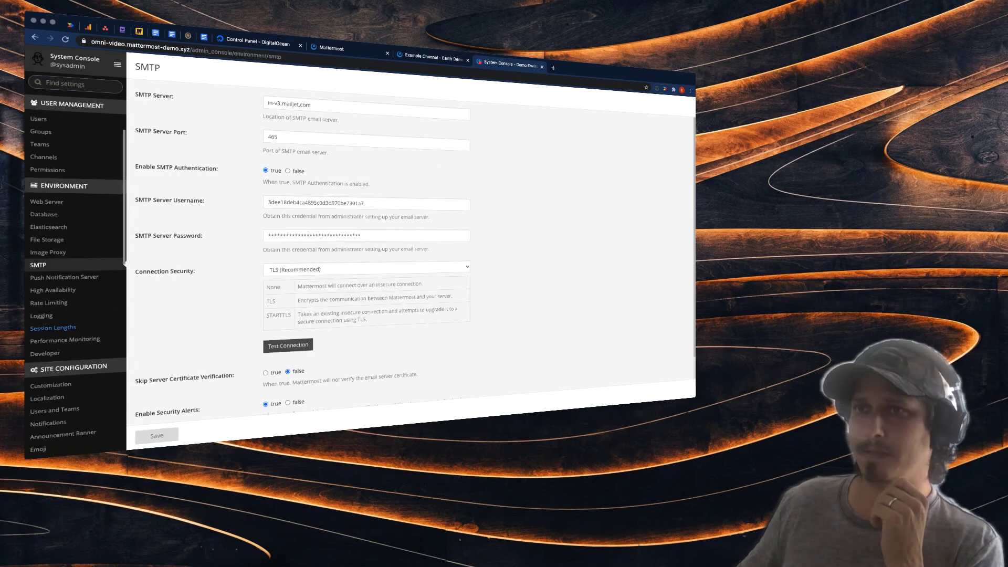
pyautogui.click(53, 328)
pyautogui.scroll(-1, 74, 273)
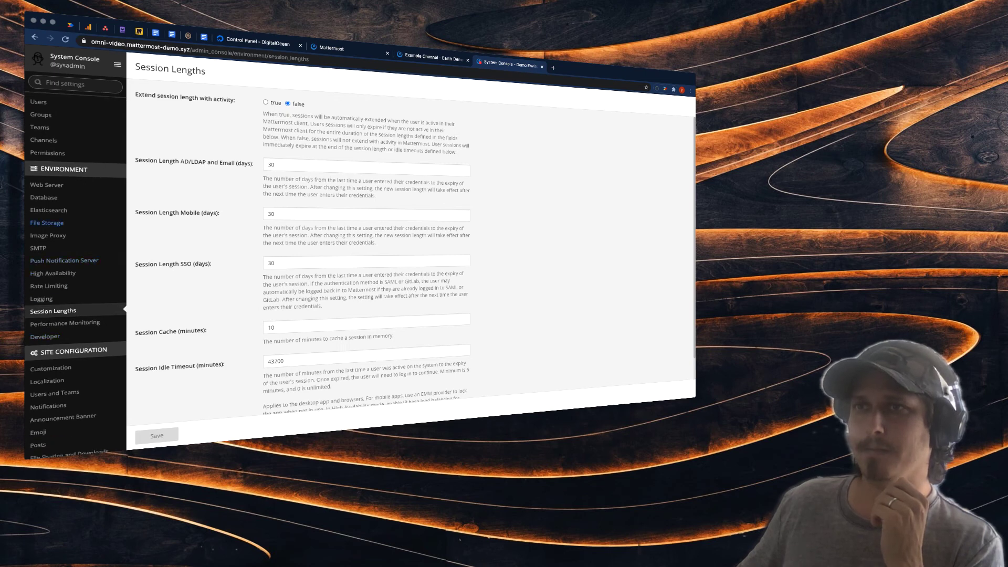
pyautogui.scroll(-5, 73, 273)
pyautogui.click(43, 345)
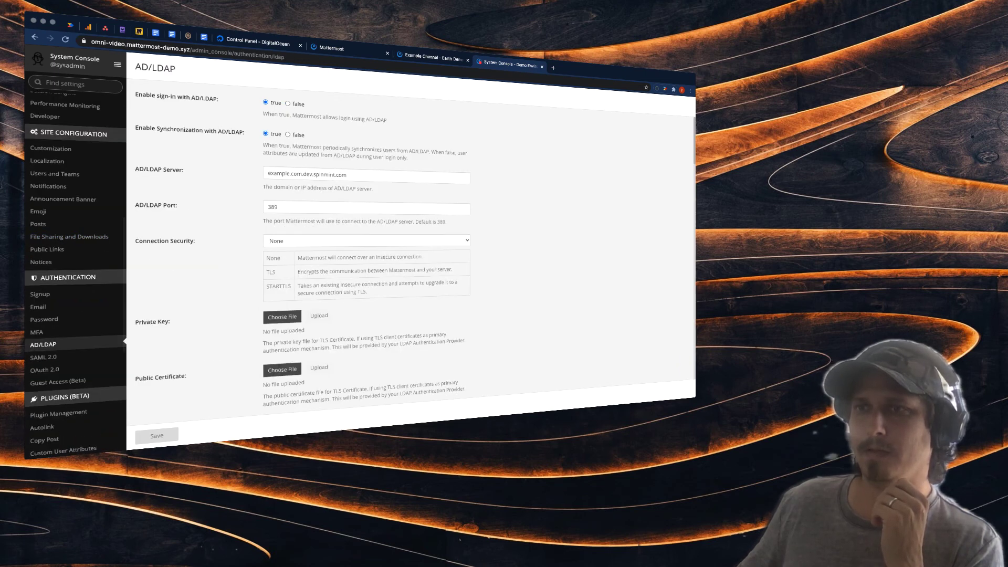
pyautogui.scroll(-2, 73, 315)
pyautogui.click(58, 334)
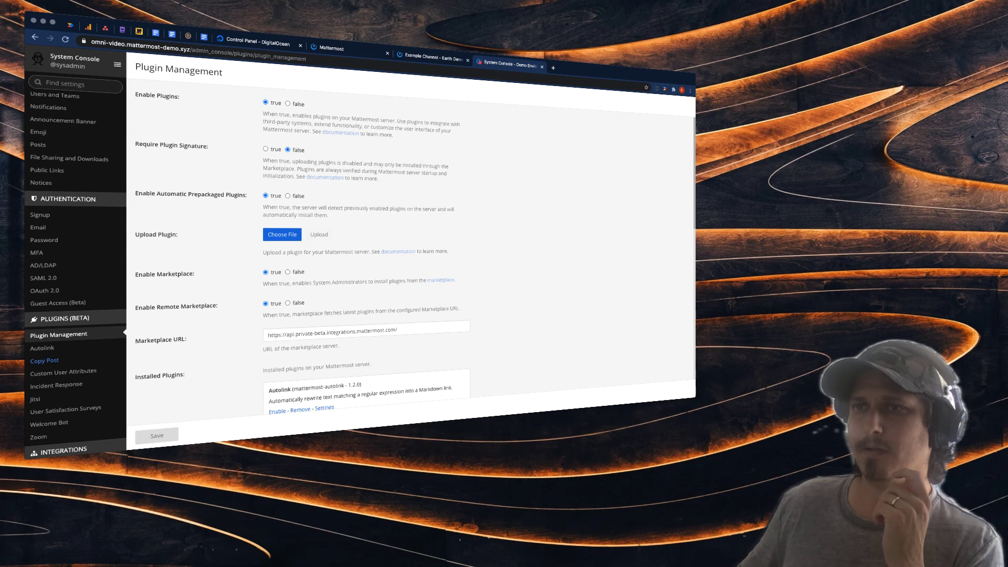
pyautogui.scroll(-2, 63, 325)
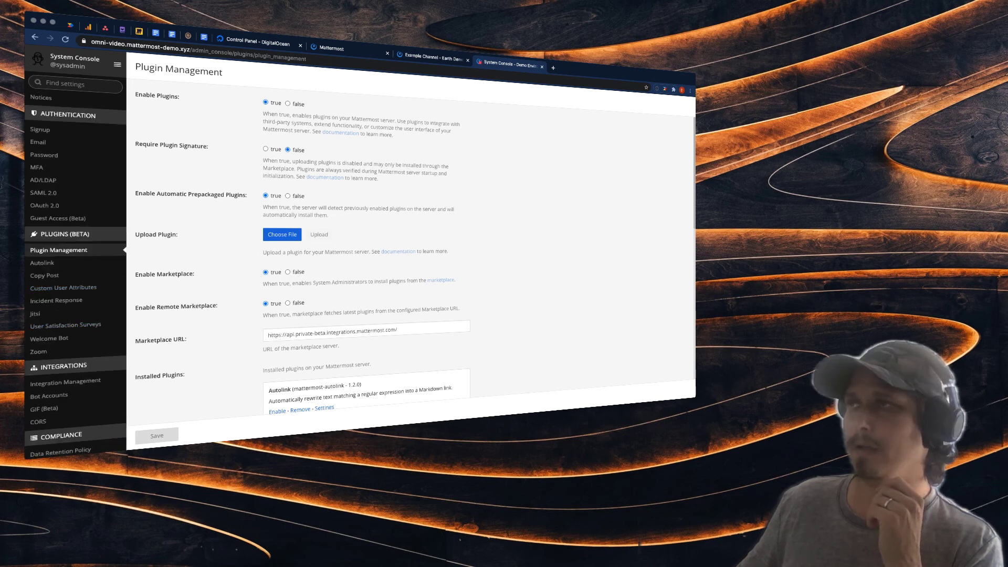